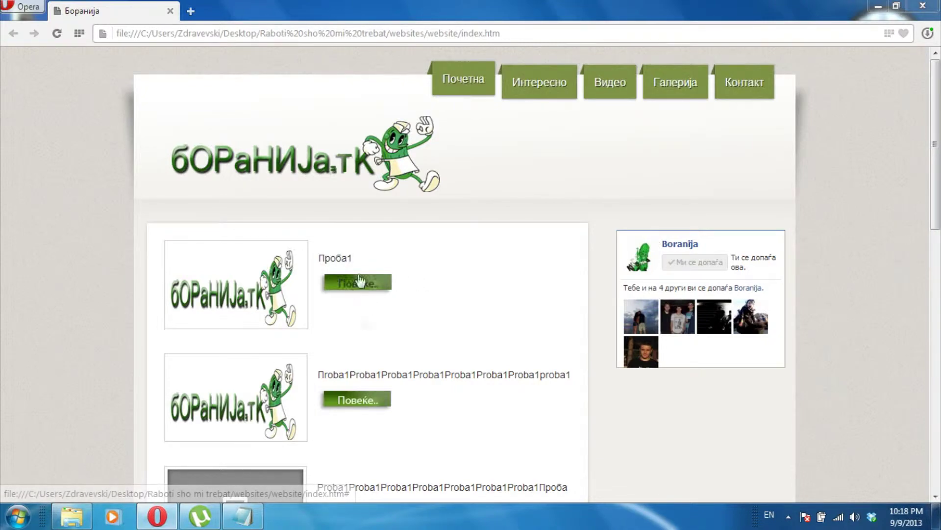
pyautogui.moveTo(934, 147)
pyautogui.mouseDown()
pyautogui.moveTo(936, 434)
pyautogui.moveTo(935, 95)
pyautogui.mouseUp()
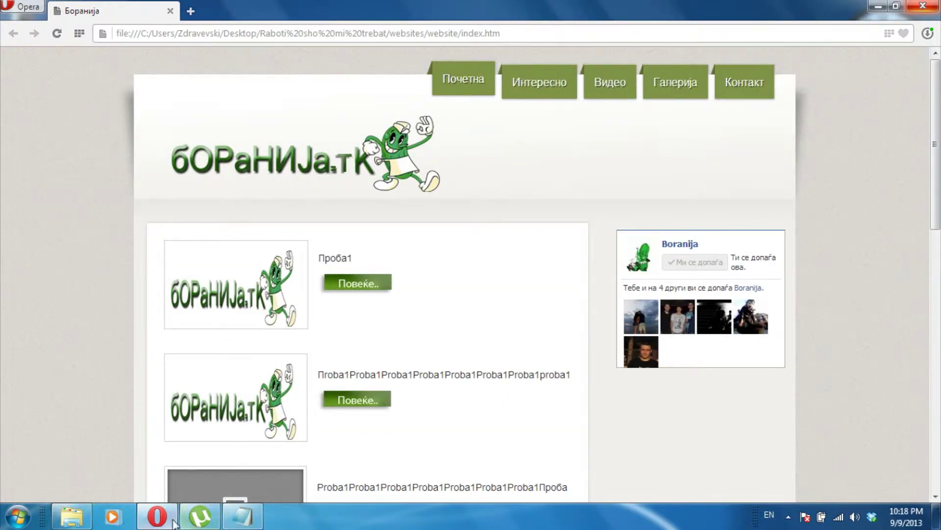
pyautogui.moveTo(157, 516)
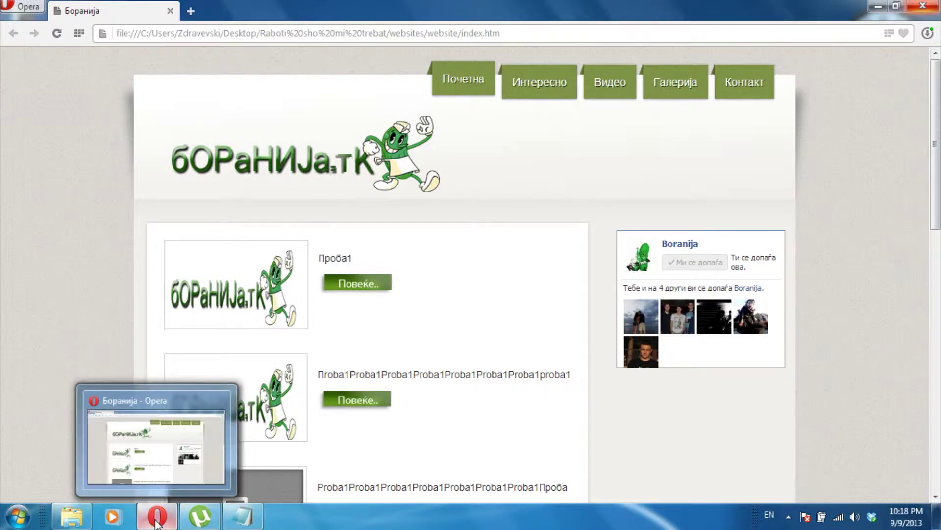
# Minimize Opera's local Боранија homepage preview to reveal the Windows desktop.
pyautogui.click(156, 517)
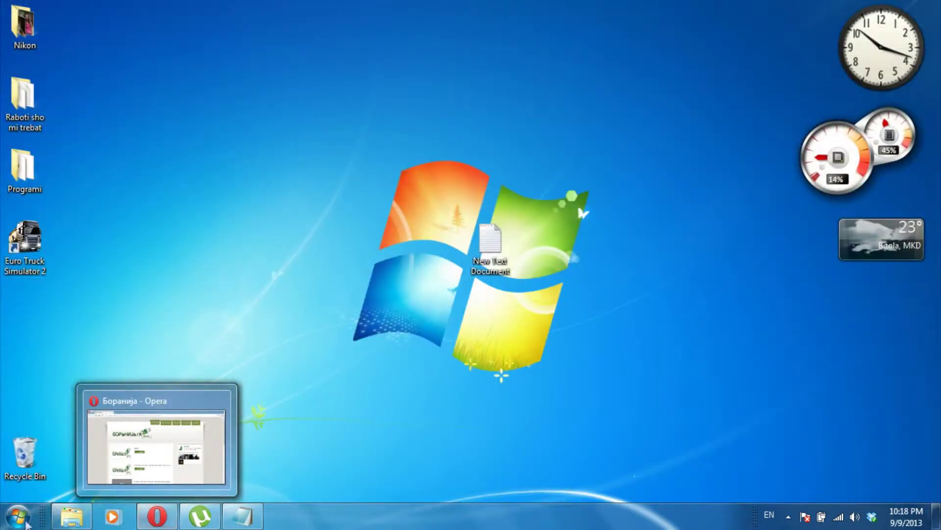
# Start FileZilla Client from the Programi shortcuts folder, then close that folder.
pyautogui.click(18, 516)
pyautogui.click(17, 515)
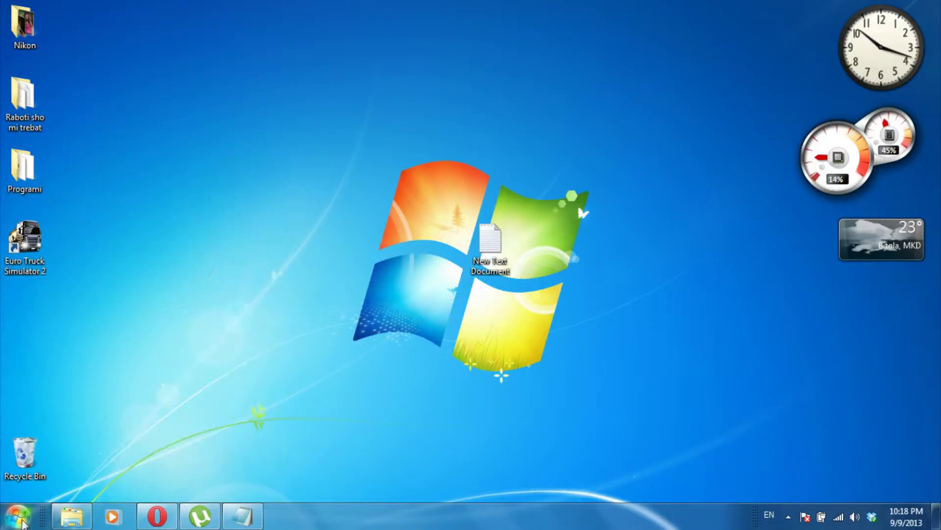
pyautogui.doubleClick(39, 191)
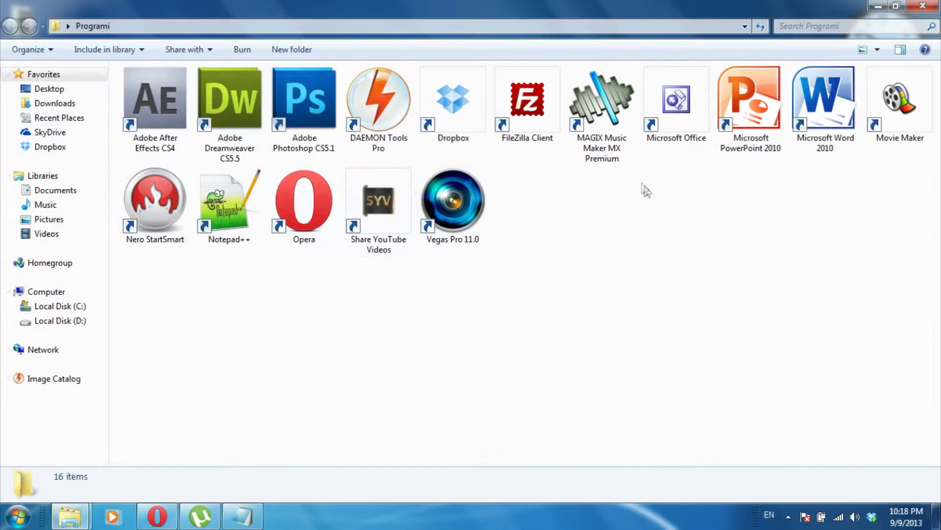
pyautogui.click(526, 103)
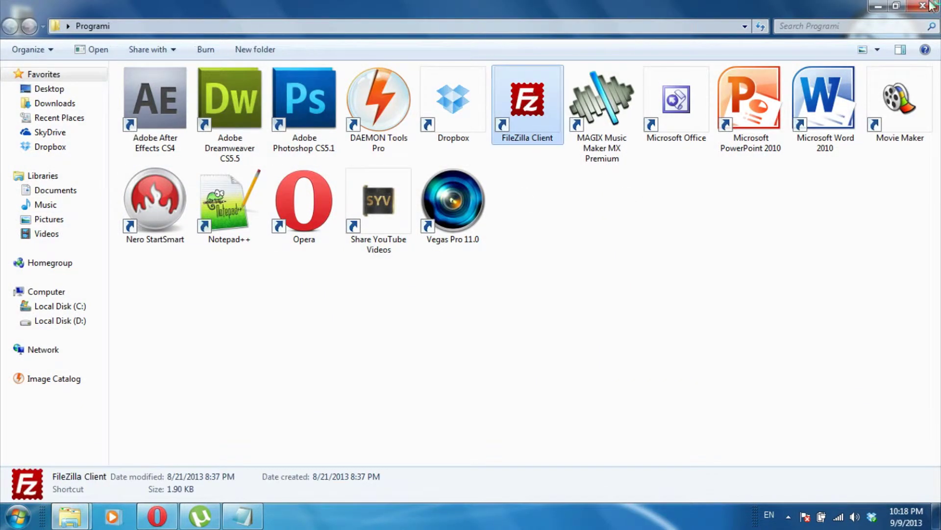
pyautogui.click(925, 8)
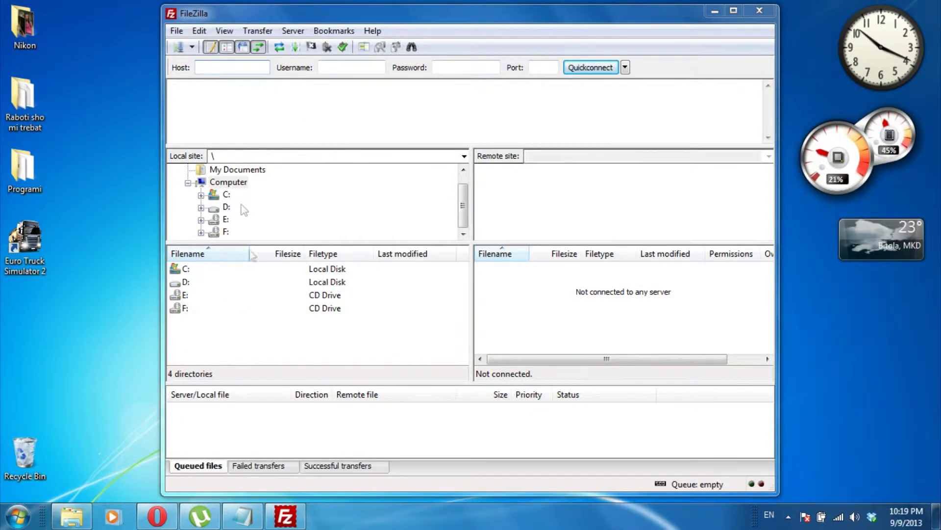
# Copy the host post123.comli.com from the notes into FileZilla's Host box.
pyautogui.click(243, 516)
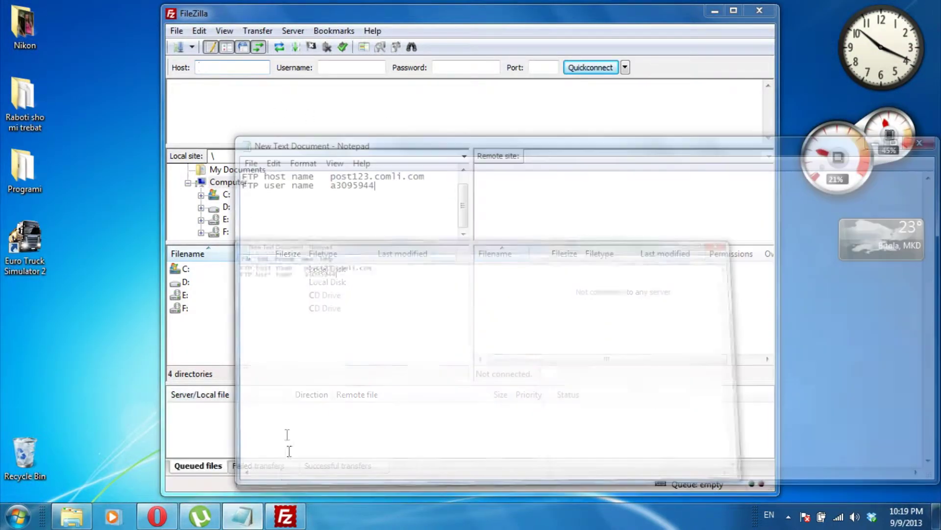
pyautogui.moveTo(425, 181); pyautogui.dragTo(332, 180)
pyautogui.hotkey('ctrl', 'c')
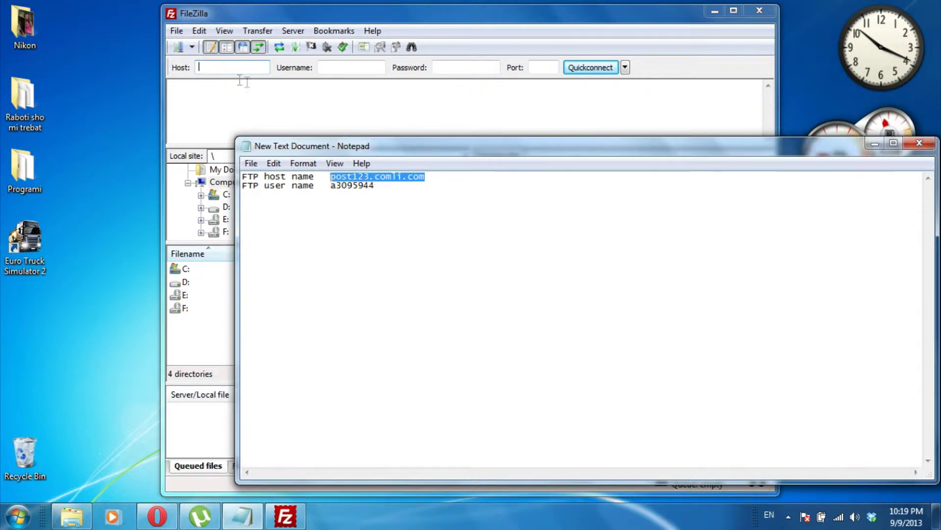
pyautogui.click(236, 66)
pyautogui.hotkey('ctrl', 'v')
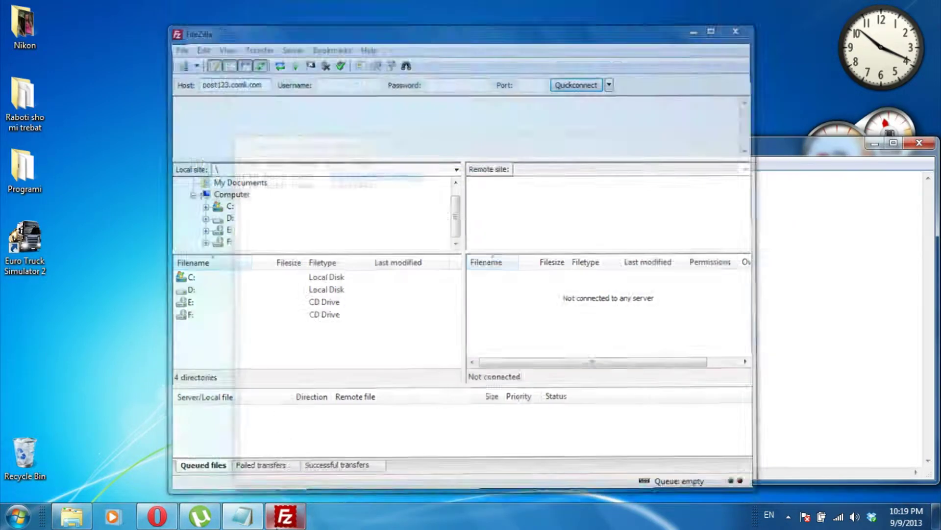
pyautogui.click(286, 517)
pyautogui.moveTo(375, 186); pyautogui.dragTo(338, 186)
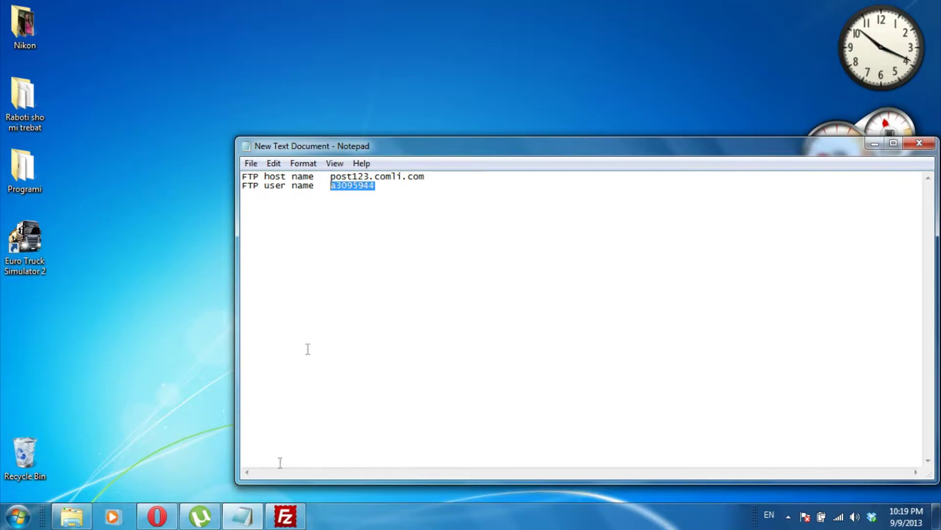
pyautogui.click(285, 516)
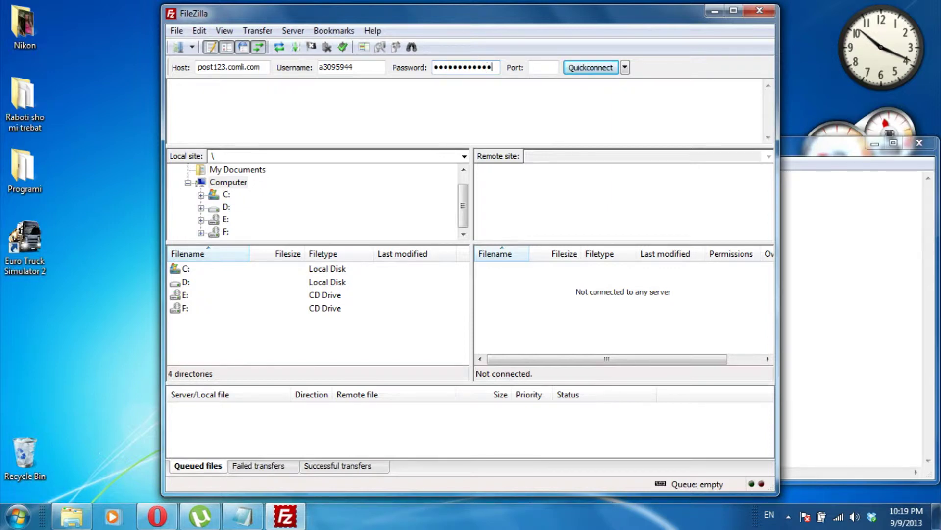
pyautogui.click(591, 68)
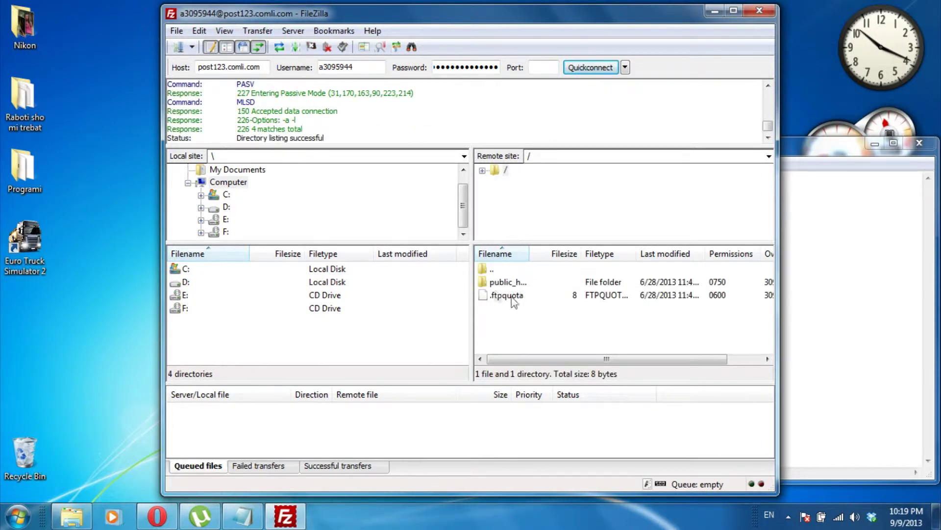
# Delete index.htm and logoboranija.png from the server's public_html folder.
pyautogui.doubleClick(507, 283)
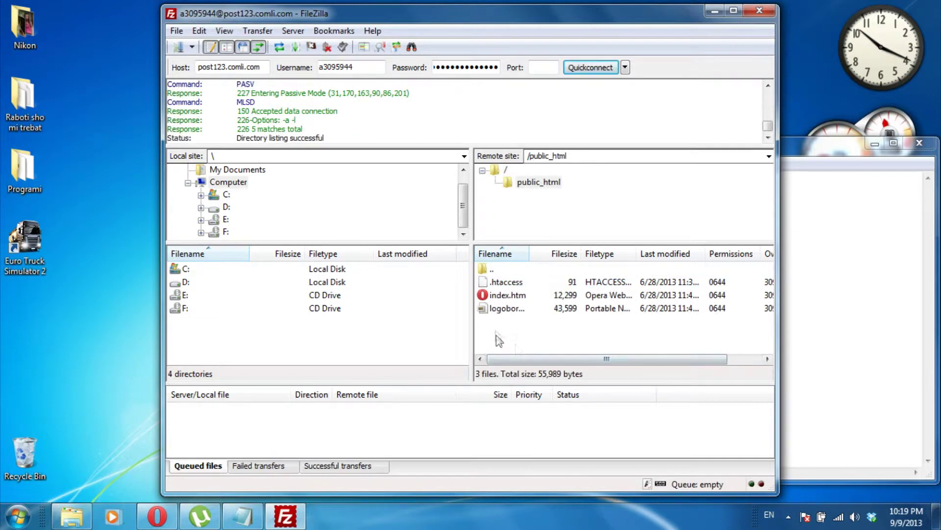
pyautogui.moveTo(509, 309); pyautogui.dragTo(509, 294)
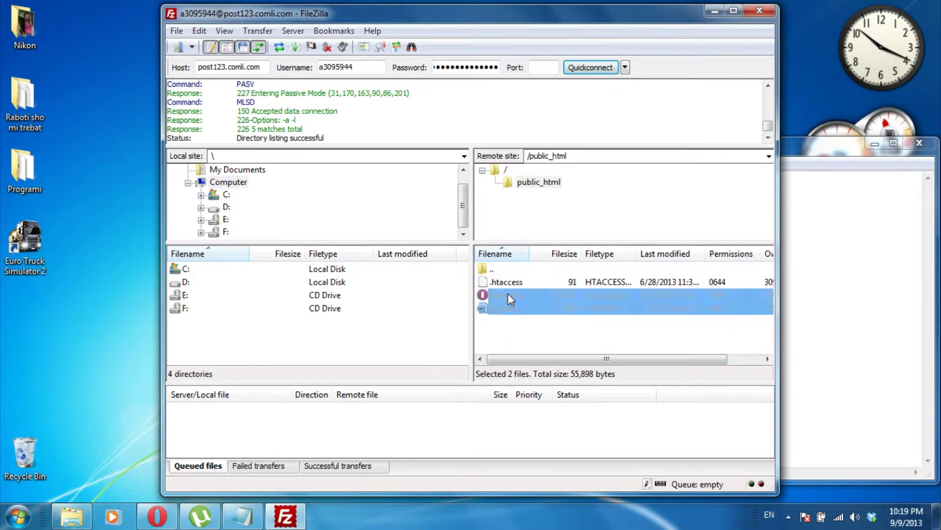
pyautogui.press('Delete')
pyautogui.click(484, 313)
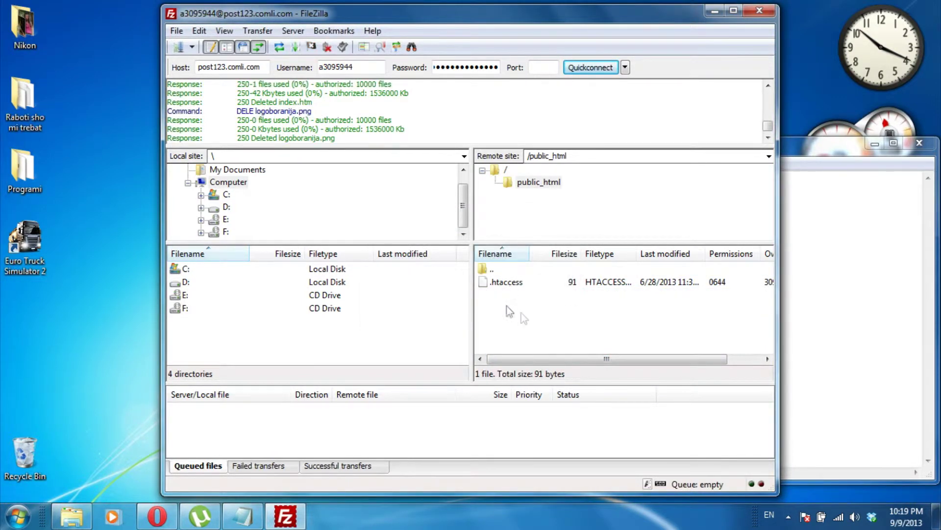
pyautogui.click(715, 10)
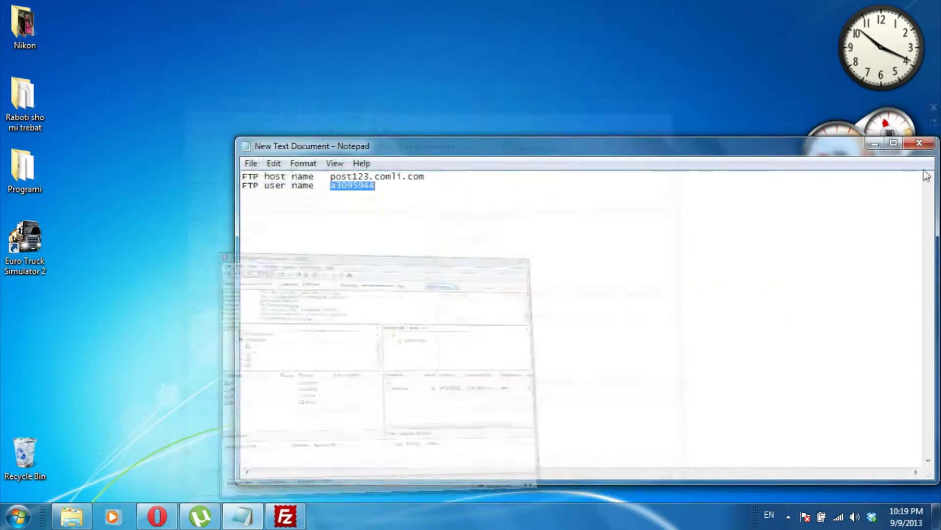
# Close the FTP notes without saving changes and refresh the desktop.
pyautogui.click(919, 144)
pyautogui.click(501, 278)
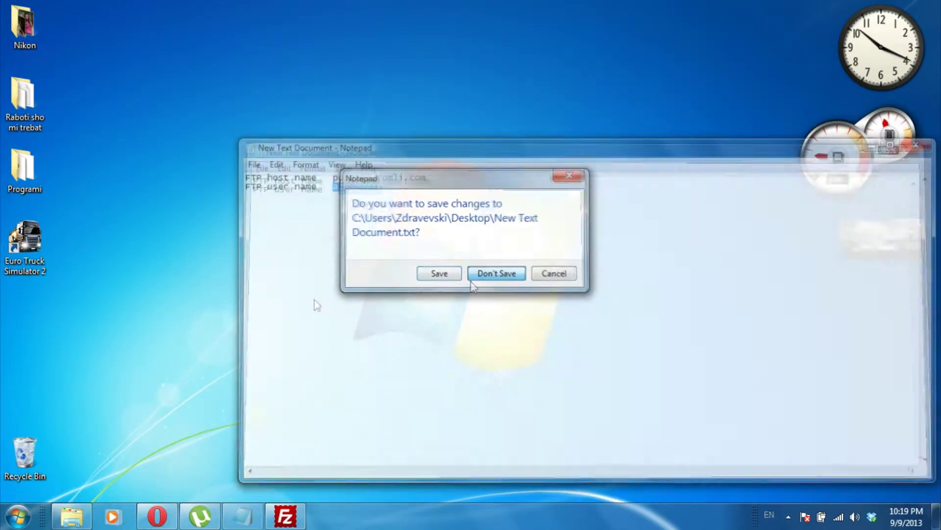
pyautogui.rightClick(258, 183)
pyautogui.click(298, 229)
# Delete the New Text Document file from the desktop.
pyautogui.click(491, 247)
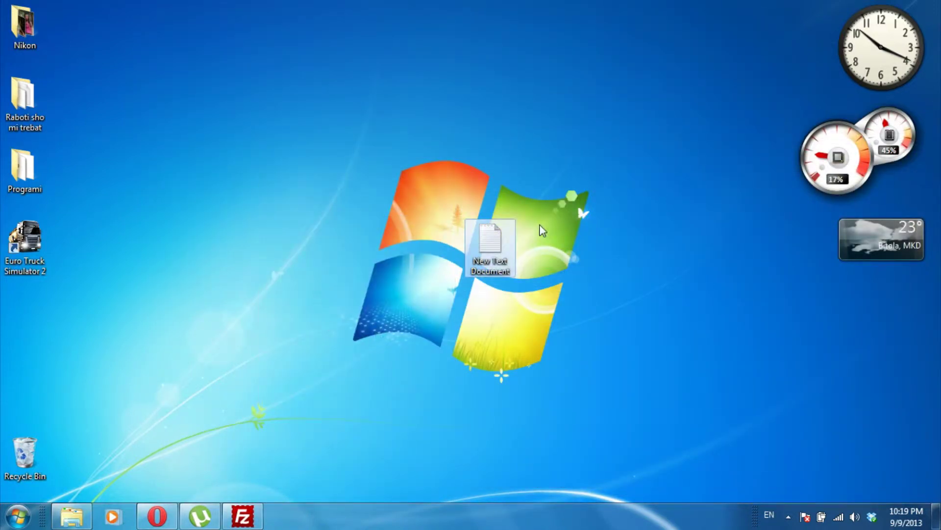
pyautogui.press('Delete')
pyautogui.click(523, 312)
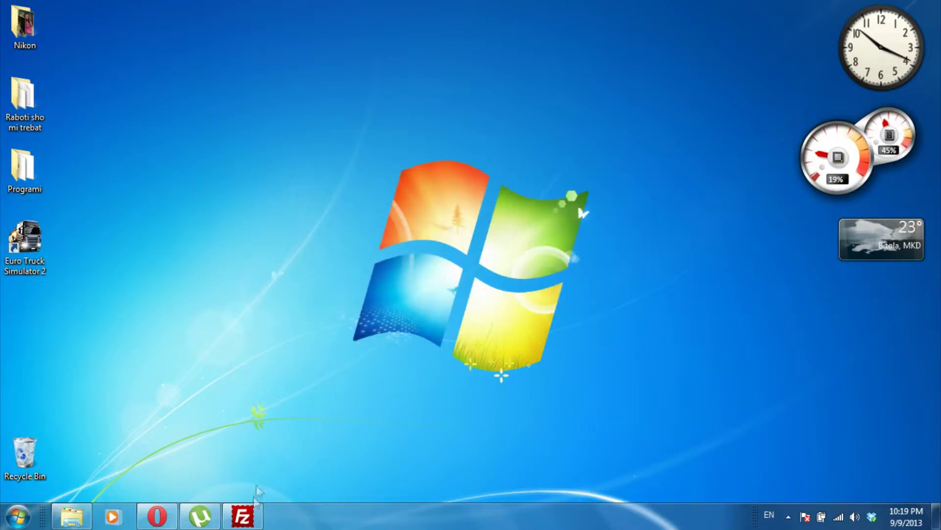
pyautogui.click(72, 516)
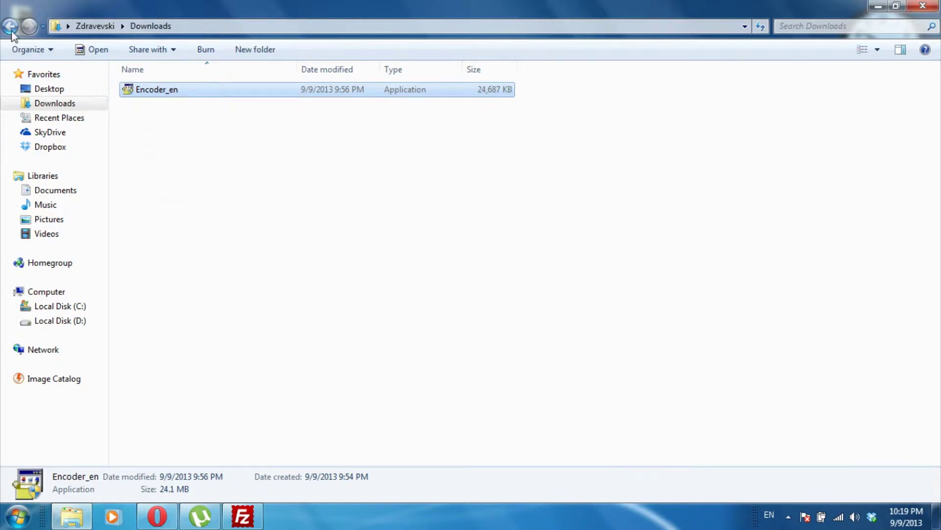
# Navigate to the Raboti sho mi trebat > websites > website folder.
pyautogui.click(10, 27)
pyautogui.click(923, 6)
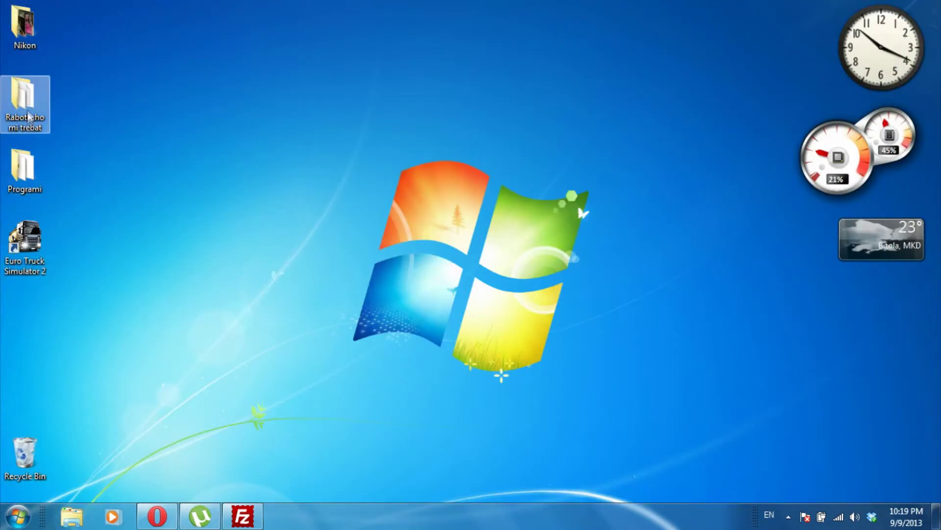
pyautogui.doubleClick(30, 116)
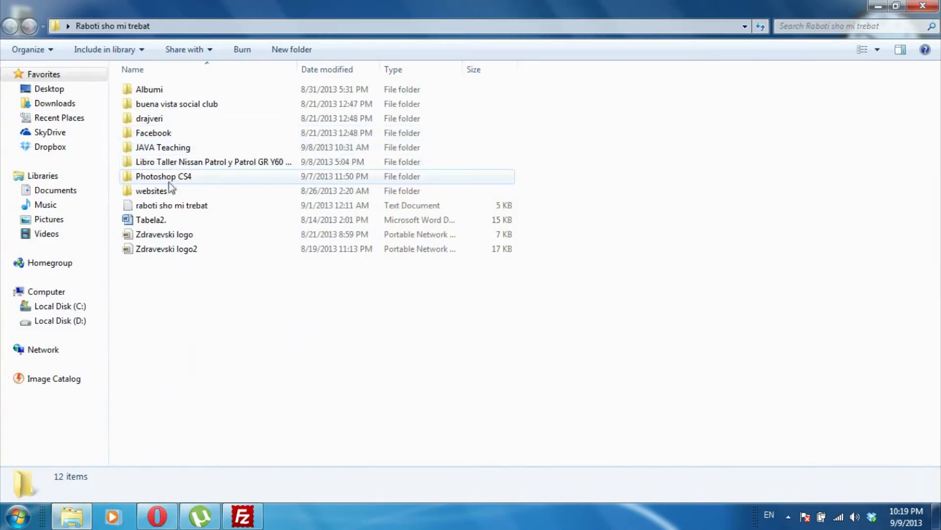
pyautogui.doubleClick(152, 190)
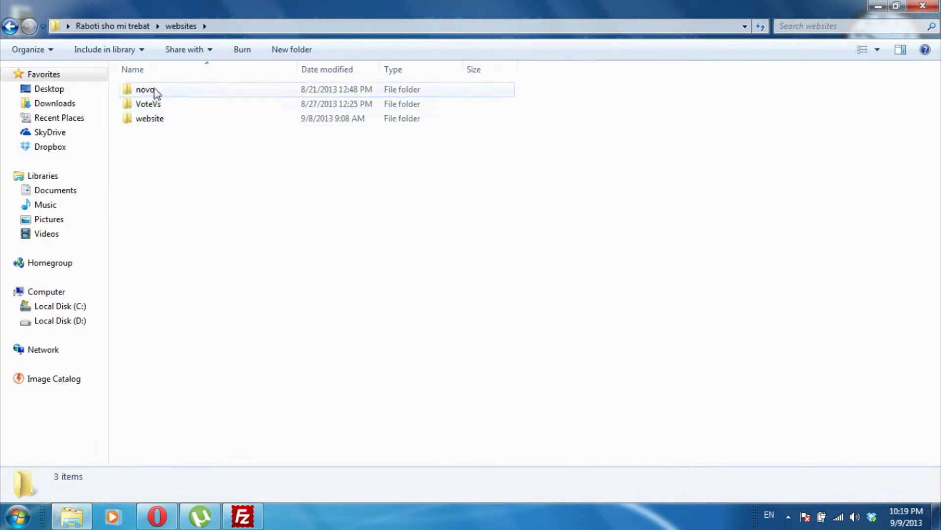
pyautogui.doubleClick(155, 123)
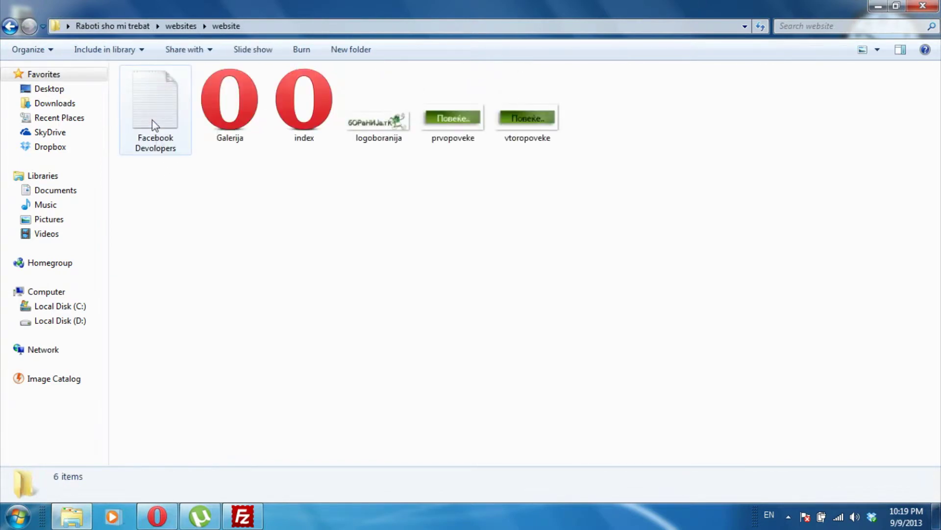
# Copy the five site files, Galerija through vtoropoveke.
pyautogui.moveTo(683, 209); pyautogui.dragTo(247, 94)
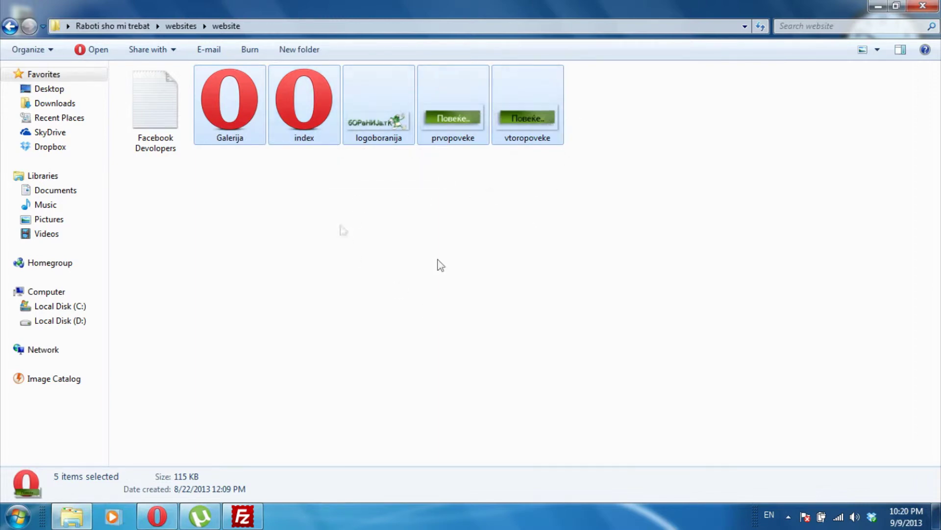
pyautogui.rightClick(221, 105)
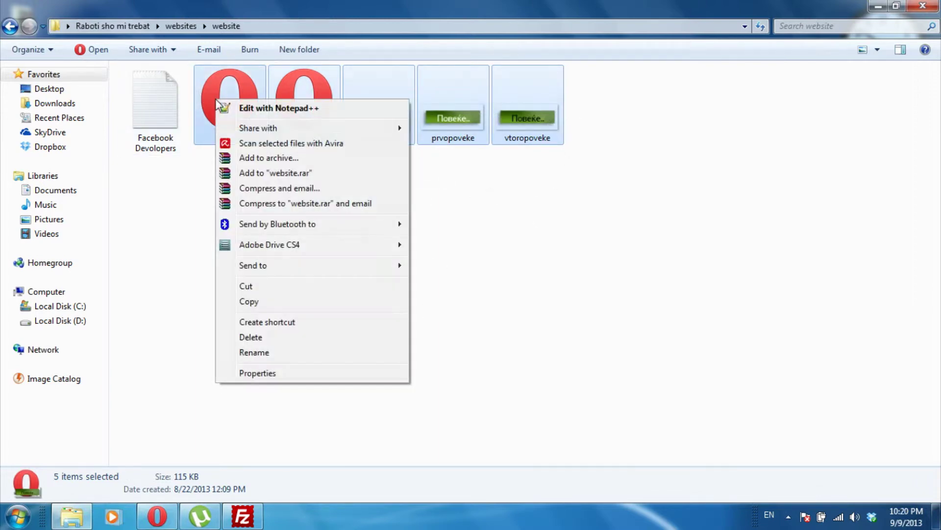
pyautogui.click(250, 302)
# Drag the five selected site files into public_html in FileZilla's remote pane.
pyautogui.click(243, 516)
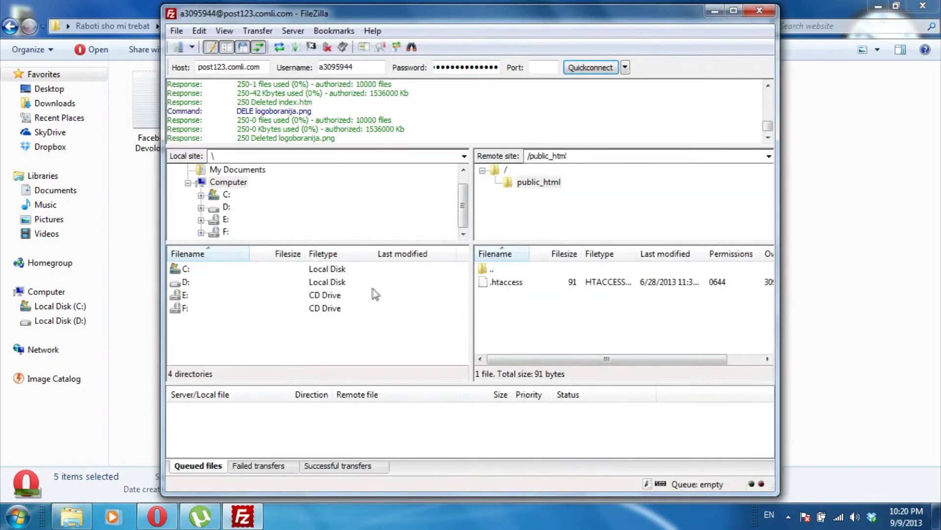
pyautogui.rightClick(519, 315)
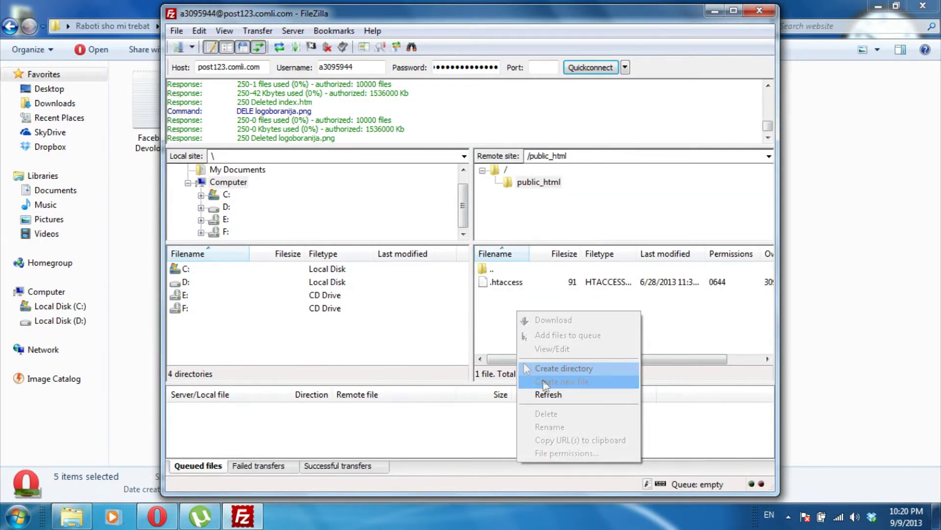
pyautogui.rightClick(500, 323)
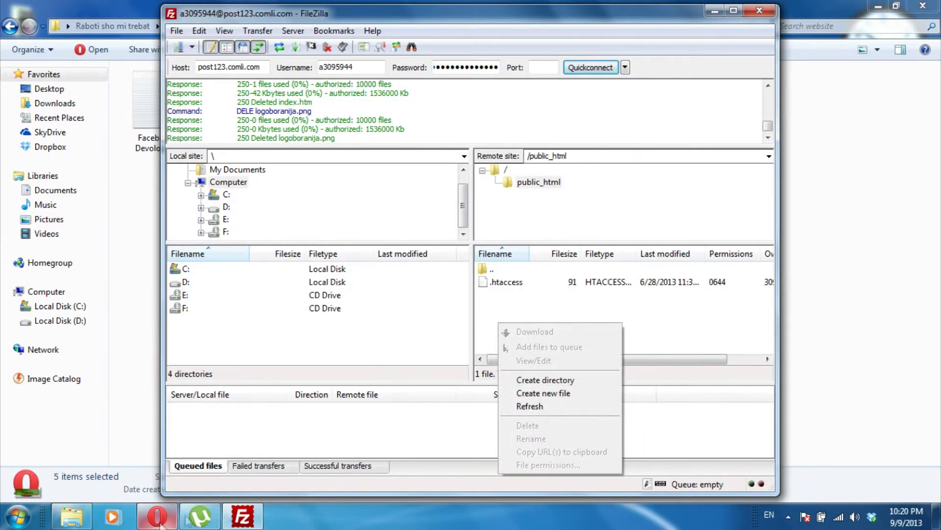
pyautogui.click(195, 486)
pyautogui.click(157, 517)
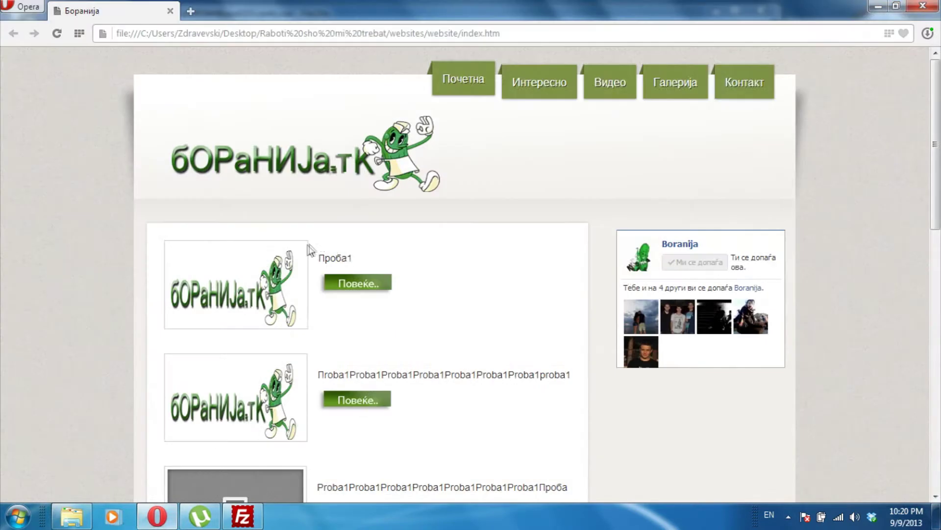
pyautogui.click(72, 517)
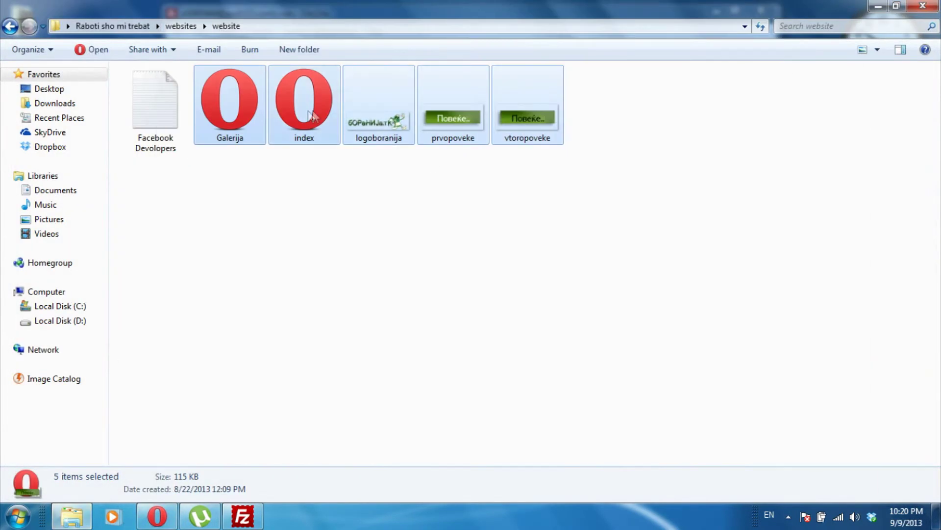
pyautogui.moveTo(304, 103)
pyautogui.mouseDown()
pyautogui.moveTo(279, 436)
pyautogui.moveTo(574, 322)
pyautogui.mouseUp()
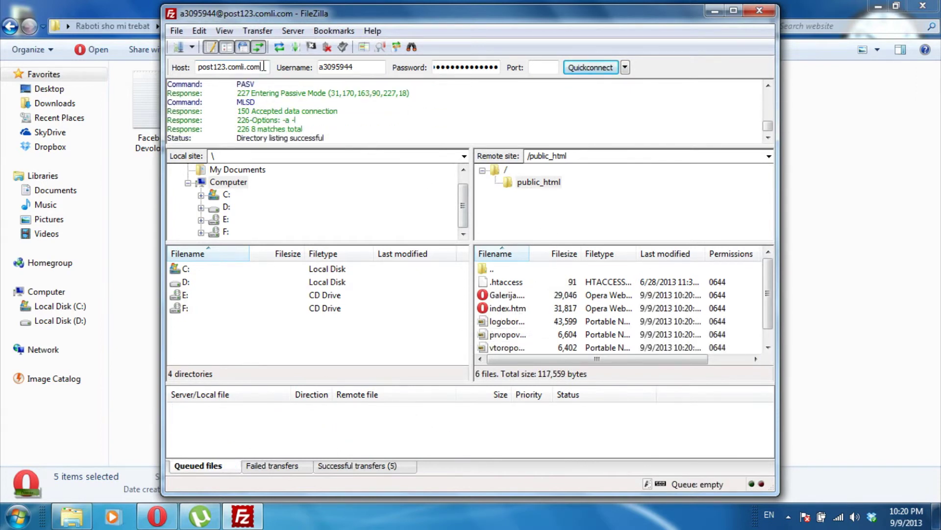
# Copy the host address post123.comli.com for use in Opera.
pyautogui.doubleClick(236, 66)
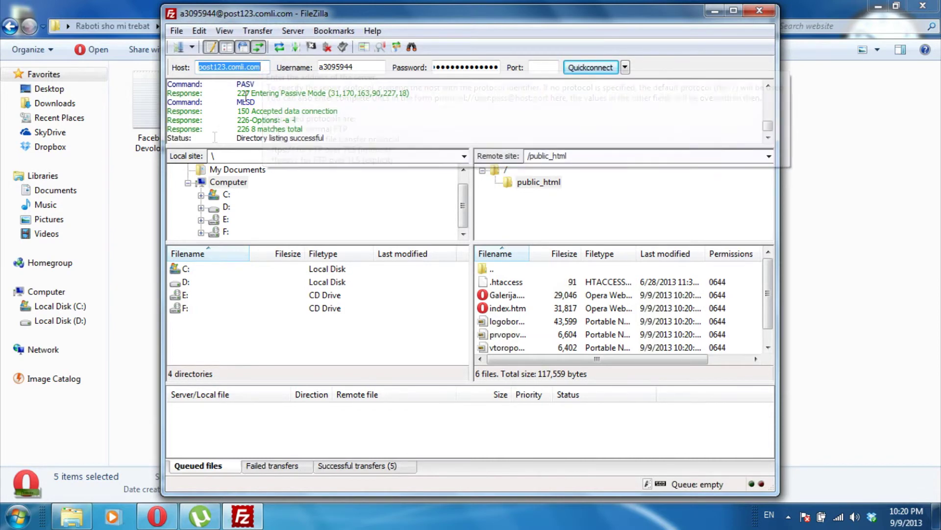
pyautogui.click(157, 517)
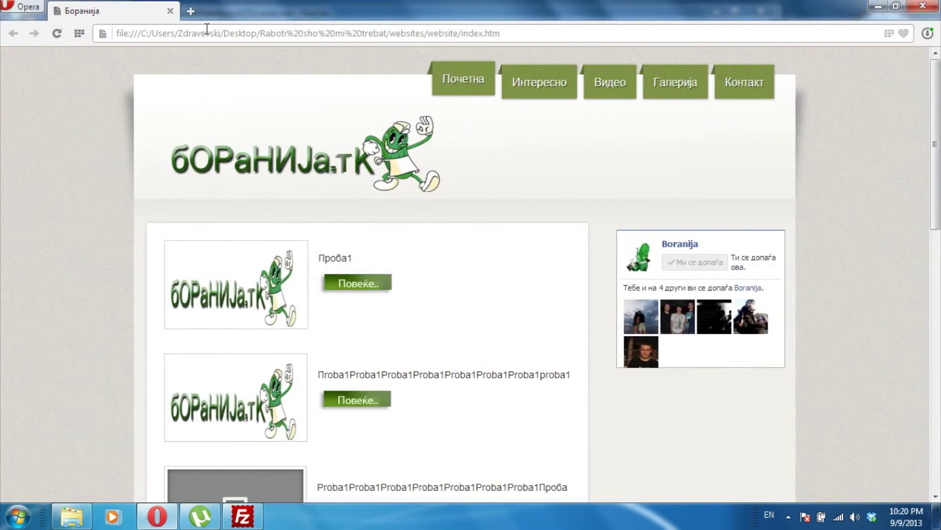
pyautogui.click(191, 12)
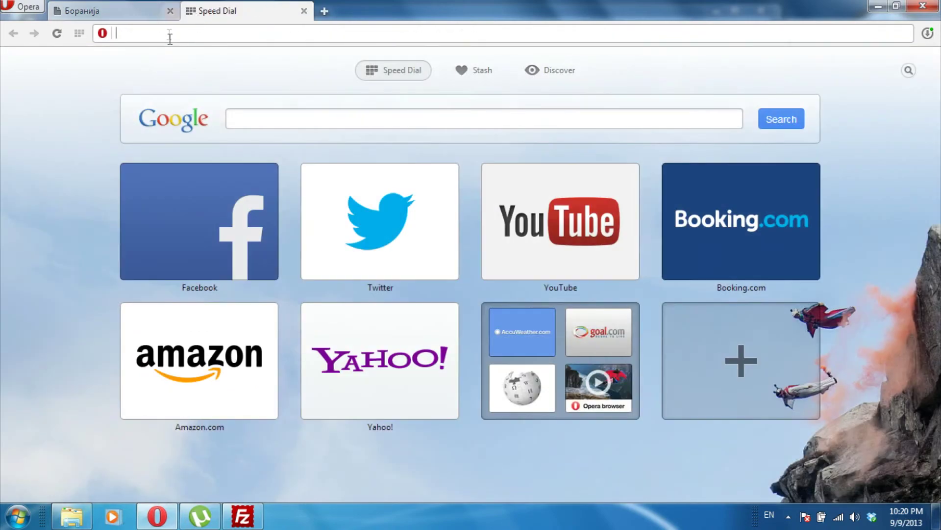
# Load post123.comli.com in the new tab to view the live Боранија homepage.
pyautogui.hotkey('ctrl', 'v')
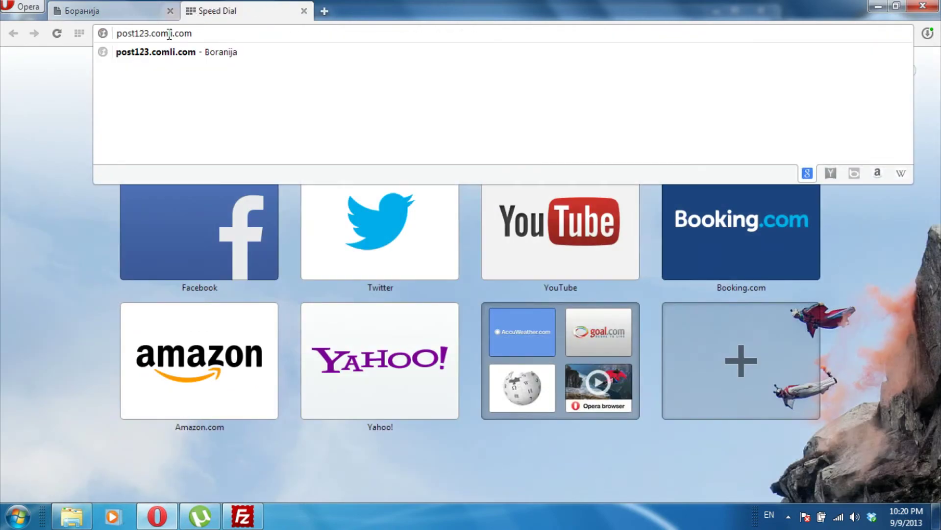
pyautogui.press('Return')
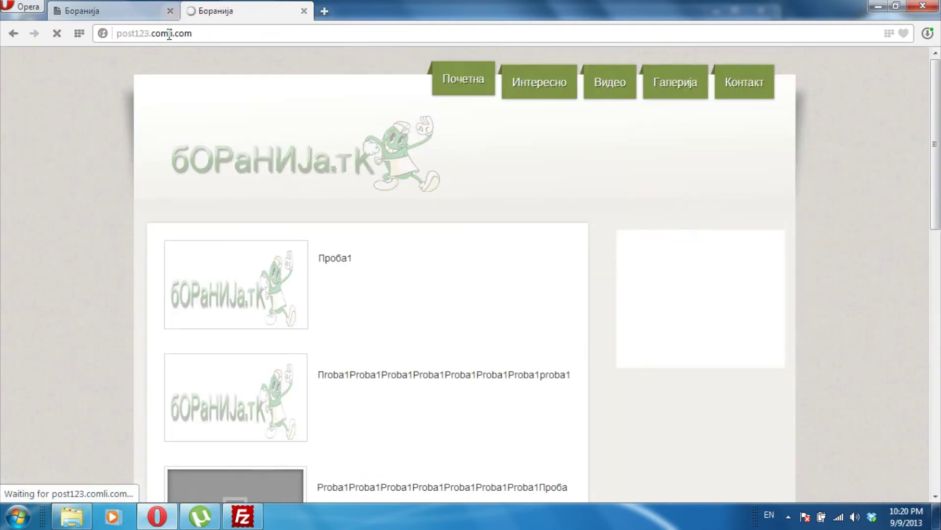